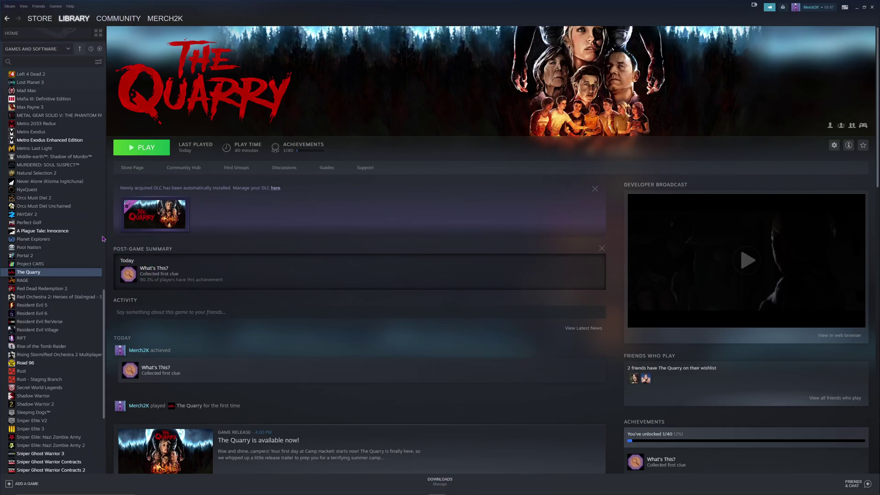
# Start The Quarry from its library page and close the 2K launcher that appears.
pyautogui.click(153, 152)
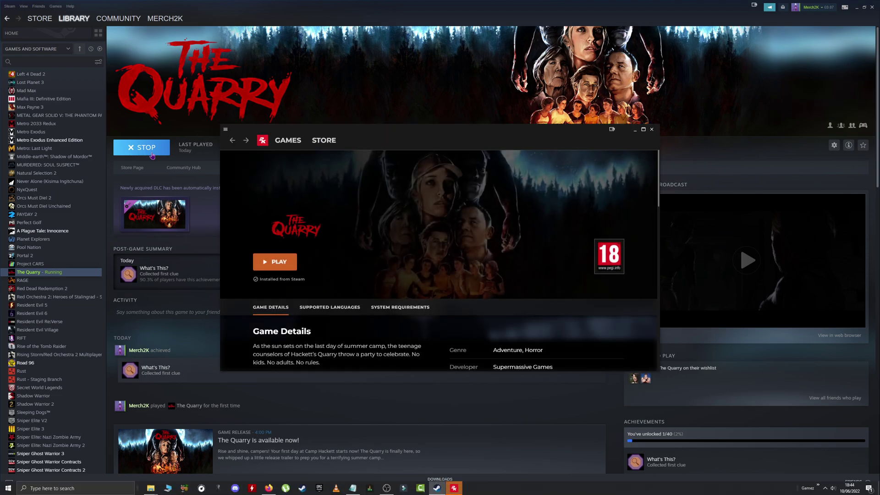
pyautogui.click(653, 130)
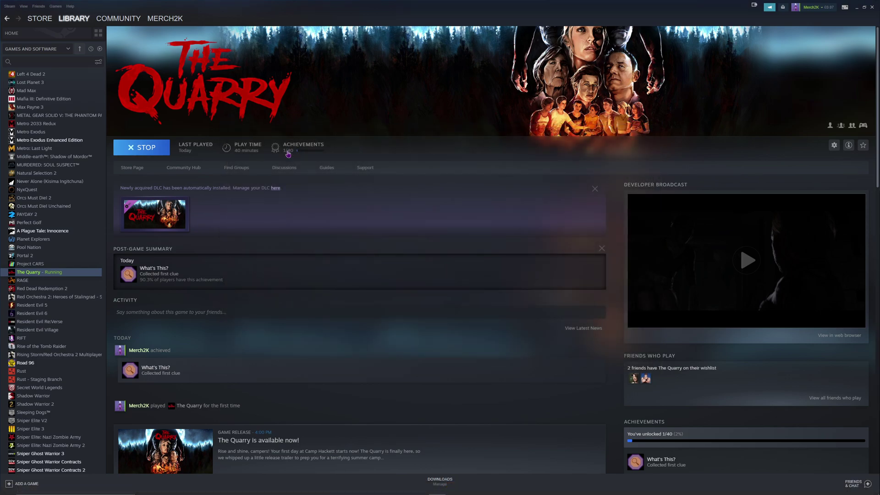
# In the '2k disable launcher with command' discussion thread, select the shared launch command line.
pyautogui.click(284, 168)
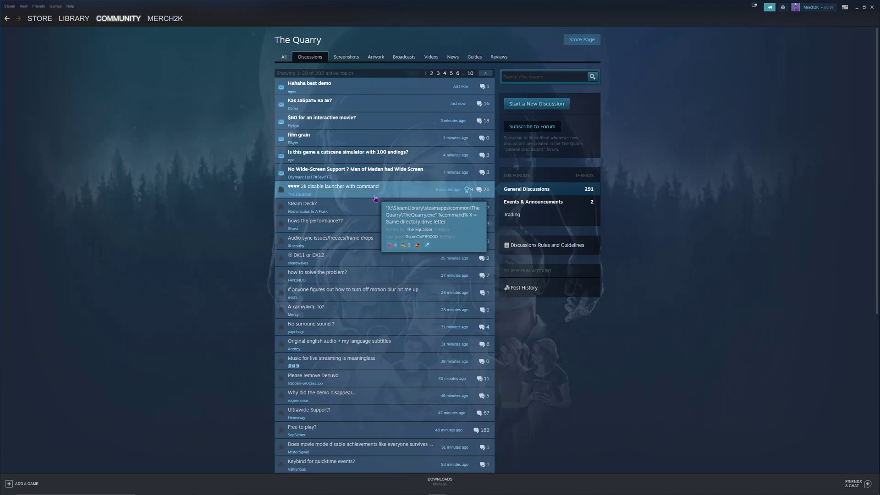
pyautogui.click(325, 195)
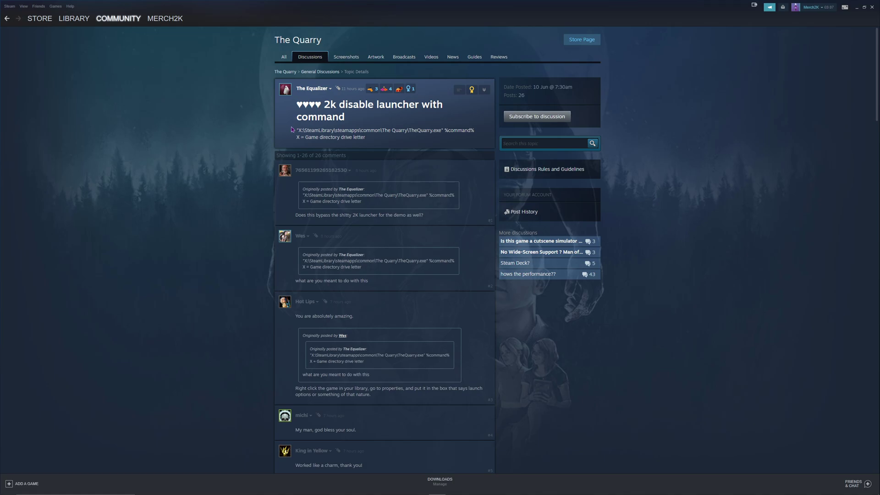
pyautogui.moveTo(297, 130); pyautogui.dragTo(473, 129)
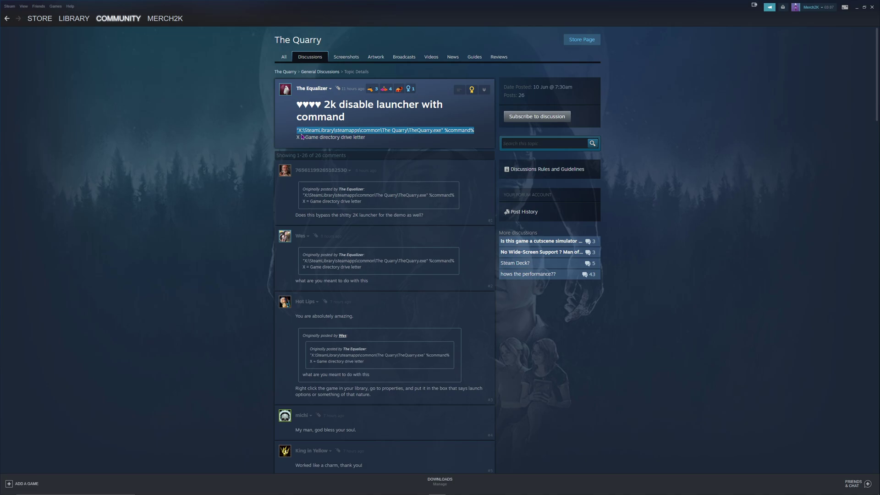
pyautogui.moveTo(74, 18)
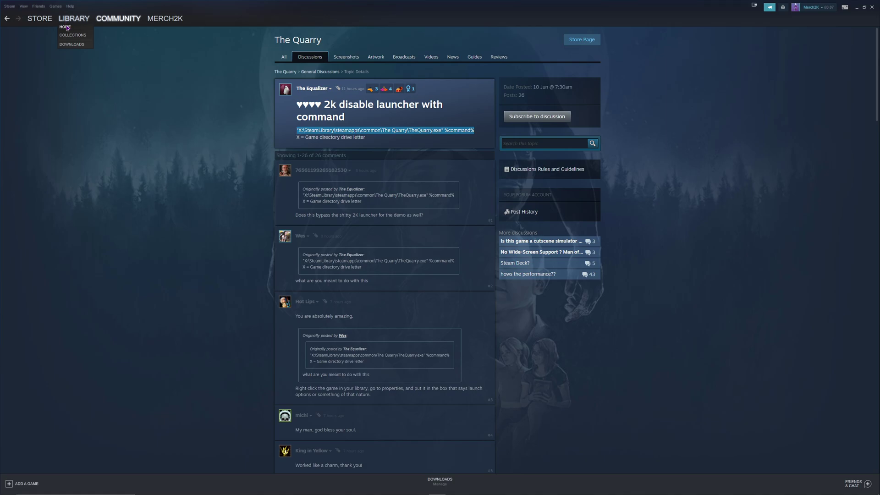
# Return to the library and bring up The Quarry's Properties dialog.
pyautogui.click(66, 28)
pyautogui.click(29, 273)
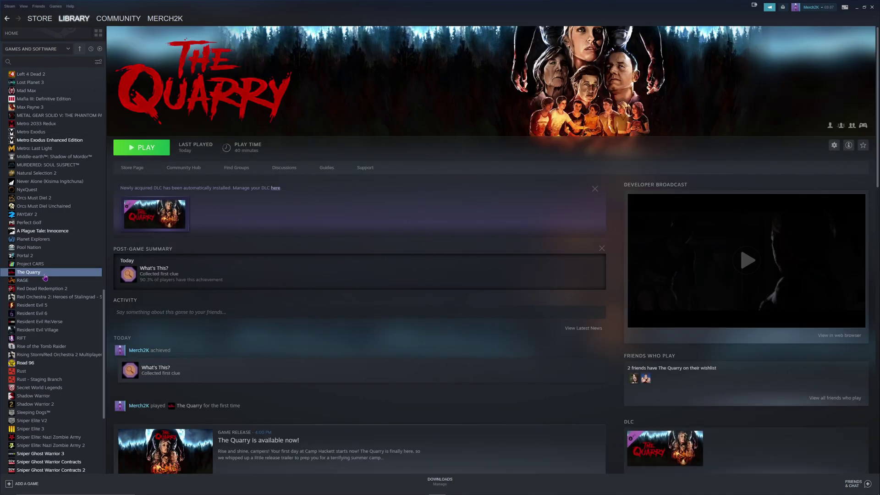
pyautogui.rightClick(45, 277)
pyautogui.click(99, 321)
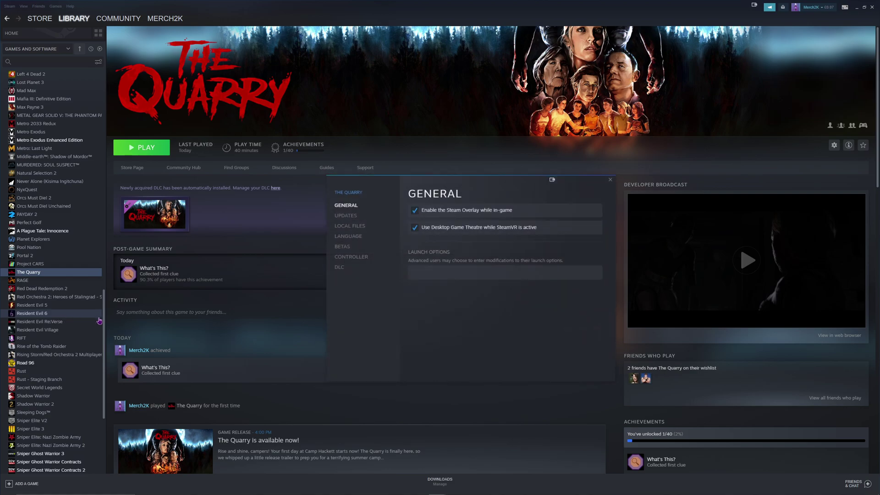
# Paste the TheQuarry.exe %command% line into Launch Options and close the properties.
pyautogui.click(415, 274)
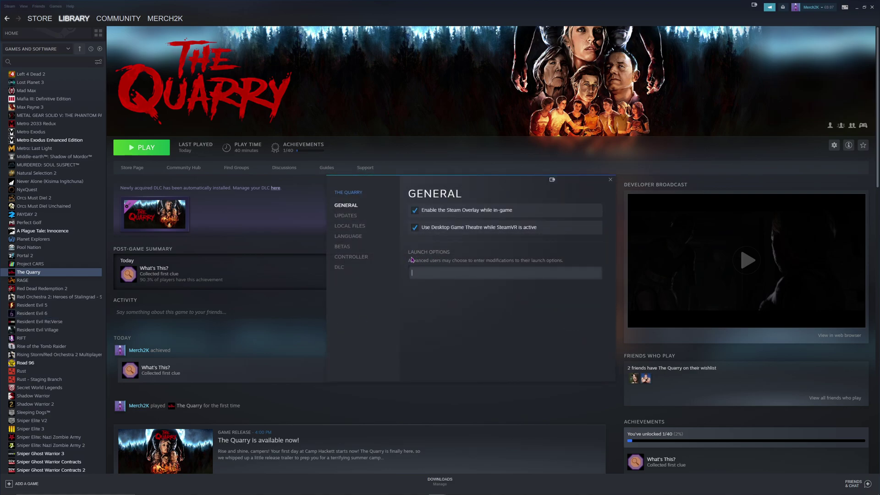
pyautogui.rightClick(414, 271)
pyautogui.click(430, 283)
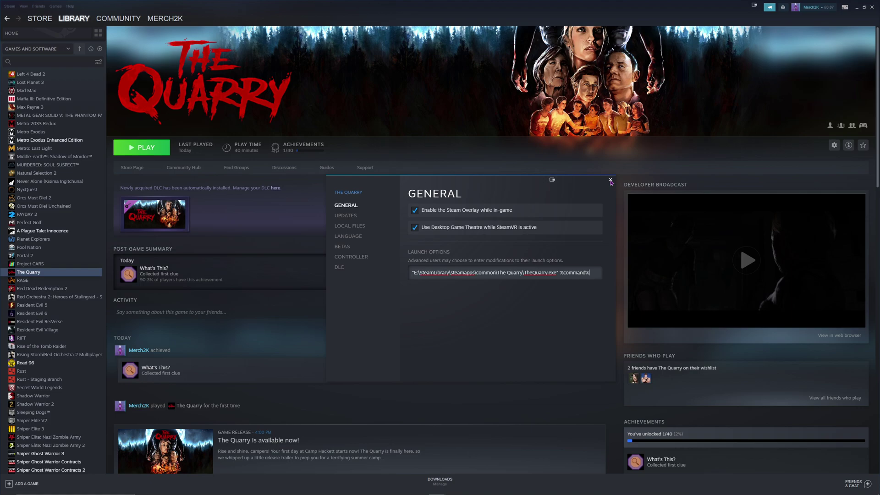
pyautogui.click(611, 181)
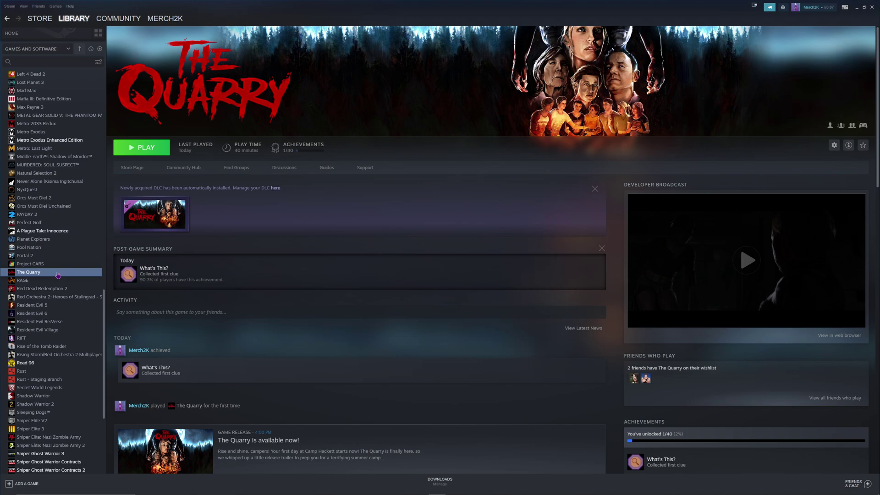
pyautogui.rightClick(57, 274)
pyautogui.moveTo(71, 306)
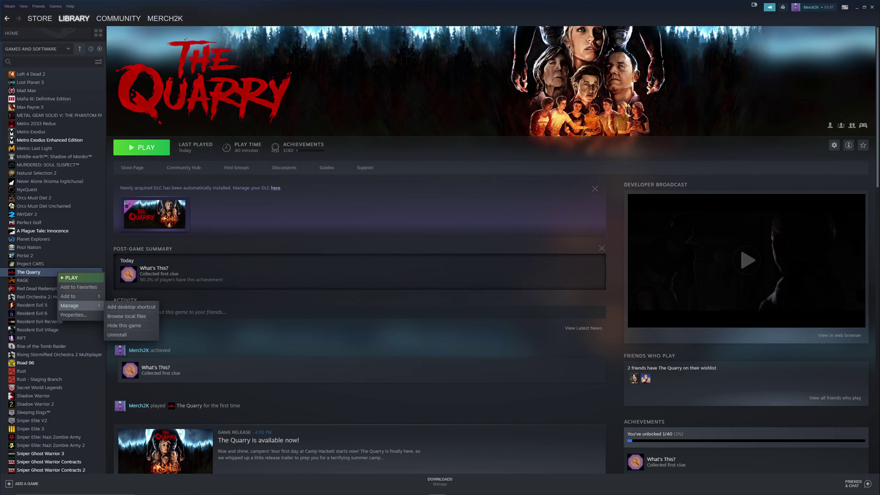
pyautogui.click(440, 488)
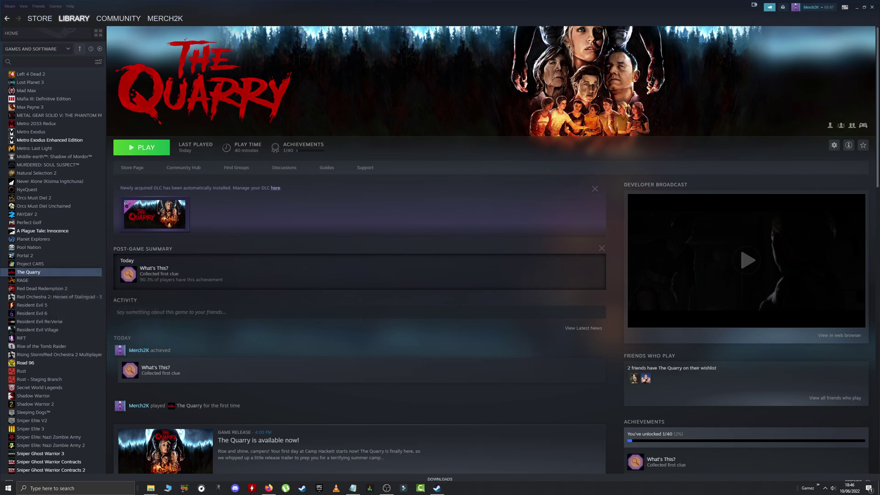
# Launch The Quarry from the Gamez taskbar toolbar shortcut.
pyautogui.click(818, 489)
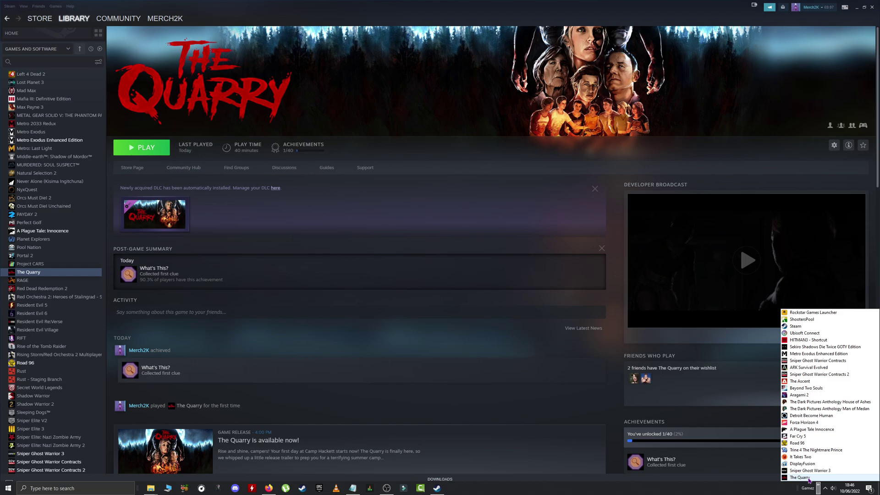
pyautogui.click(808, 477)
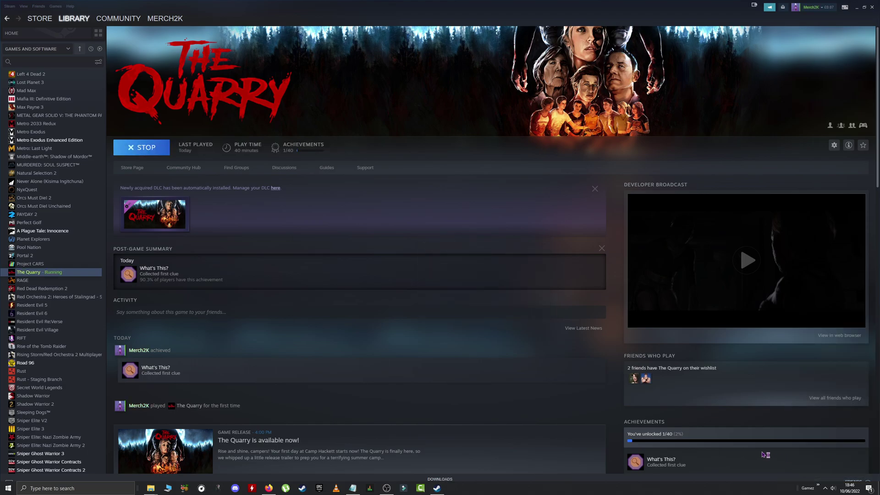